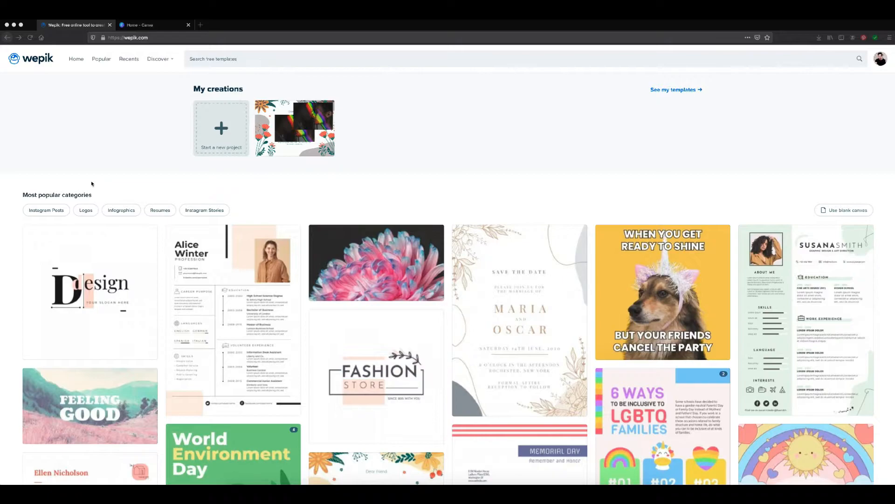
- Start a new blank canvas using the Instagram Post preset
scroll(92, 183, "down", 1)
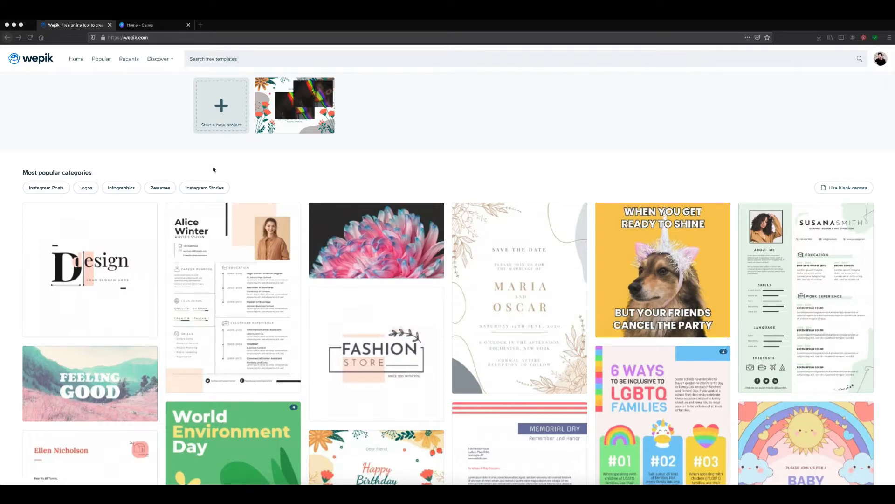
scroll(216, 169, "down", 6)
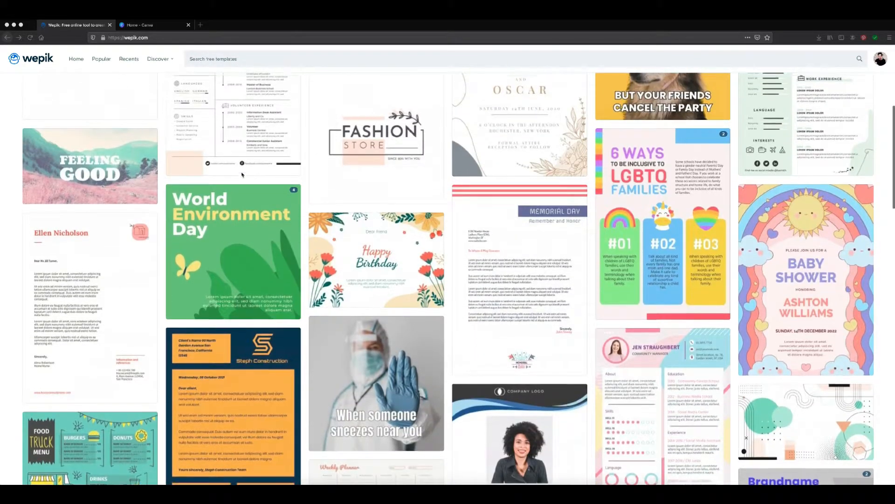
scroll(242, 175, "up", 8)
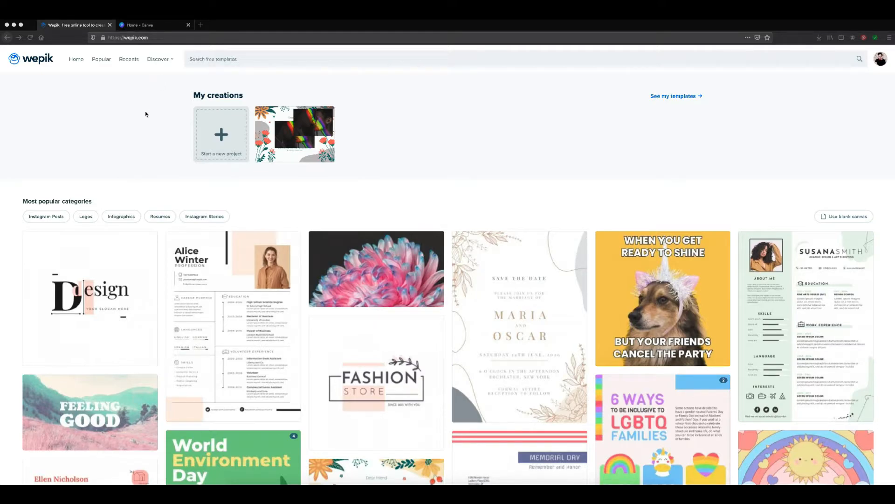
left_click(224, 136)
left_click(224, 136)
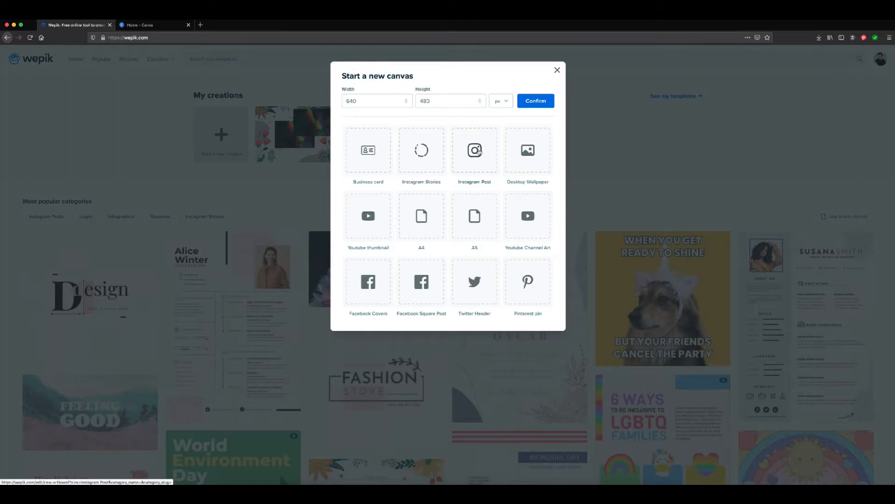
left_click(474, 150)
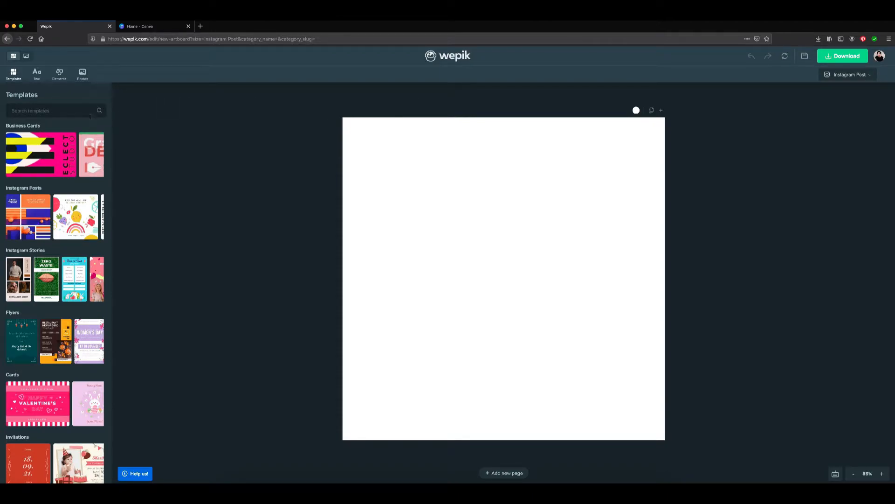
- Browse the template categories and apply the fruit-themed Instagram Posts template for kids' health tips to the blank canvas
scroll(93, 158, "down", 5)
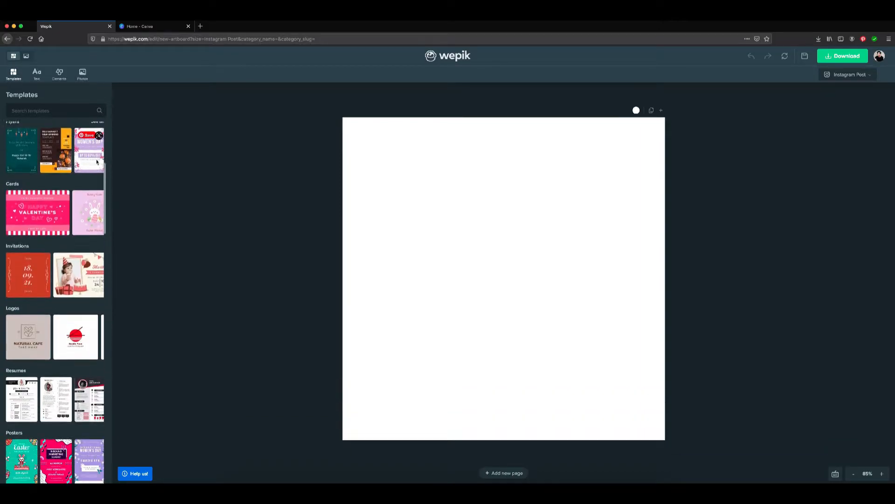
scroll(93, 161, "down", 6)
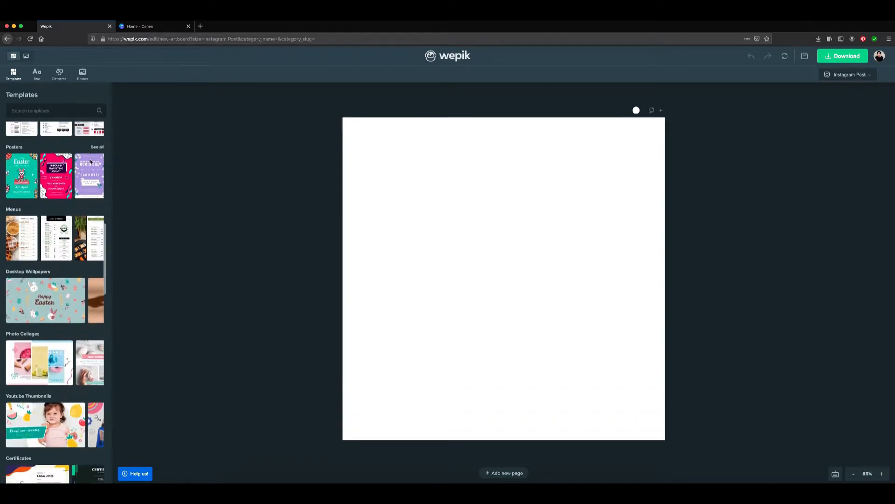
scroll(87, 163, "down", 2)
scroll(88, 164, "up", 12)
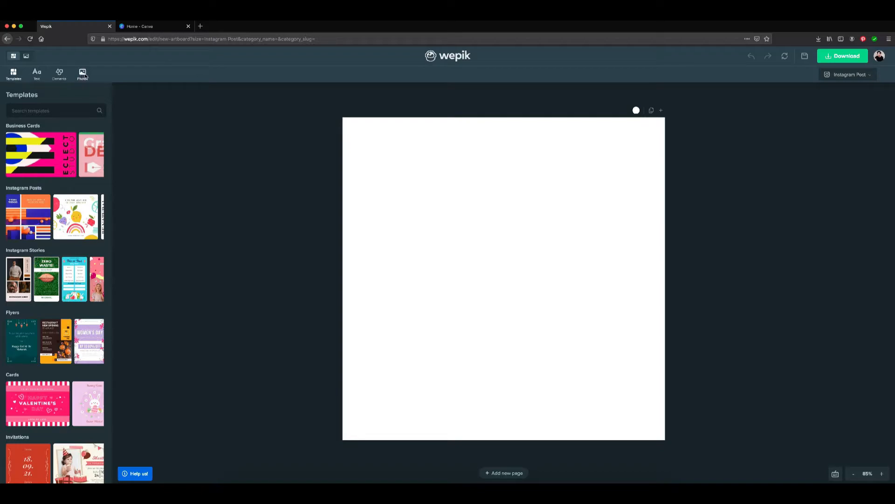
scroll(70, 187, "down", 3)
scroll(72, 178, "up", 2)
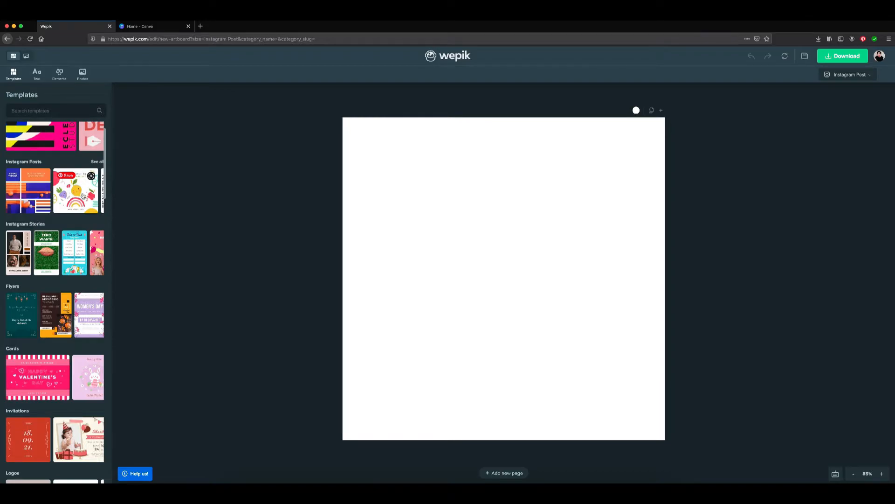
left_click(83, 196)
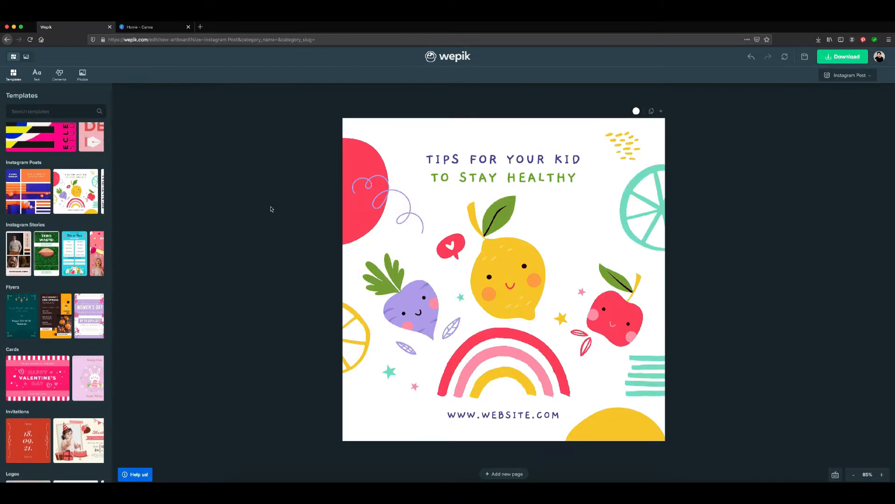
- Overwrite the heading's first line "TIPS FOR YOUR KID" with "gtgtg" and delete that line entirely
left_click(458, 161)
left_click_drag(584, 159, 426, 159)
type("gtgtg")
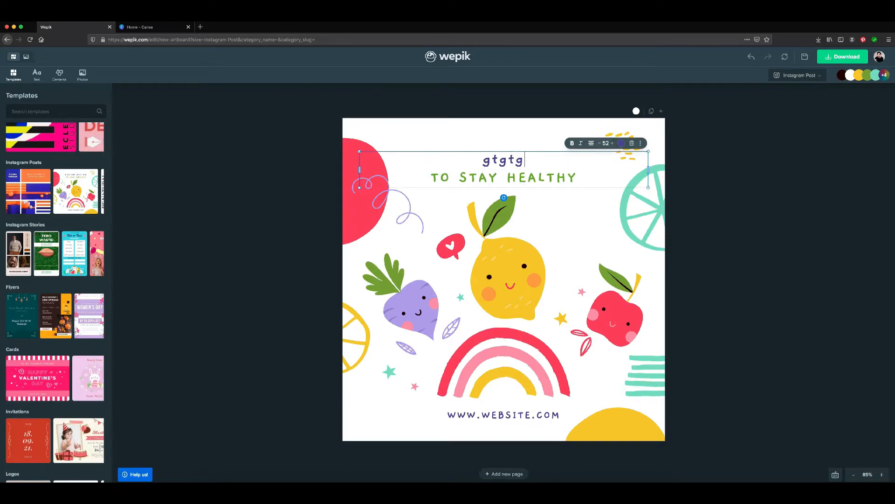
key("BackSpace")
key("BackSpace")
key("BackSpace")
key("BackSpace")
key("BackSpace")
key("BackSpace")
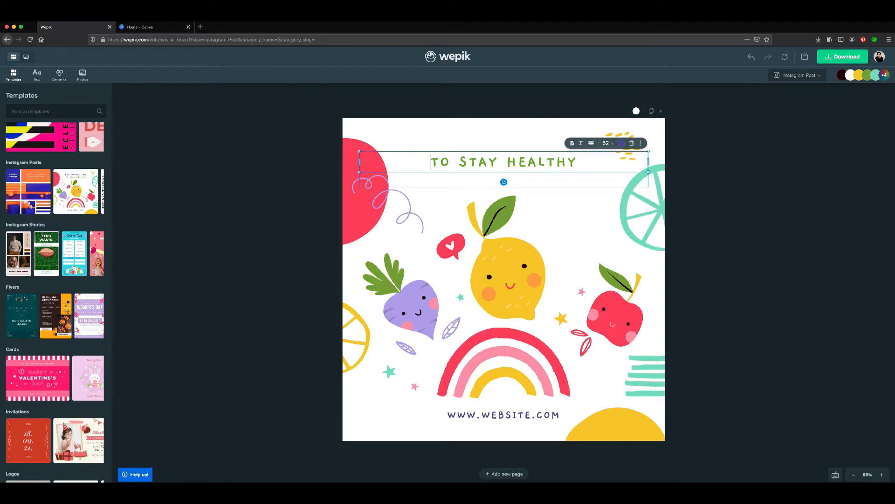
- Replace the remaining heading text "TO STAY HEALTHY" with "Buah buahan"
left_click_drag(577, 162, 411, 163)
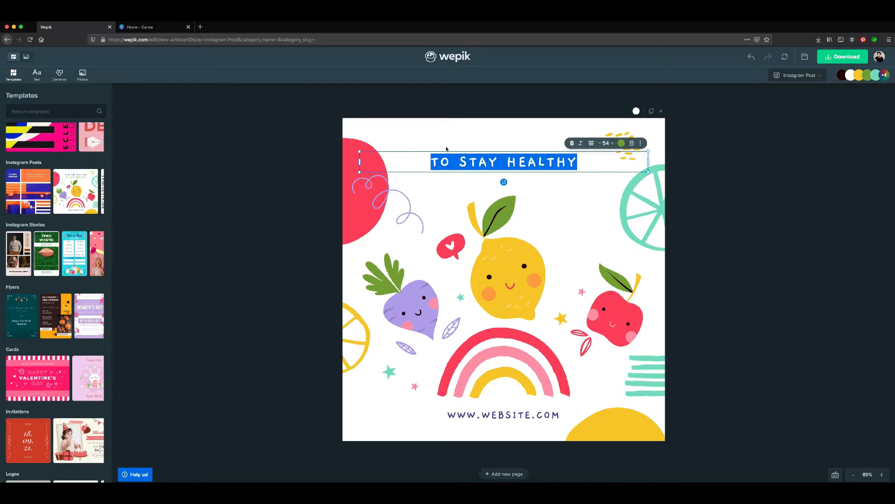
key("BackSpace")
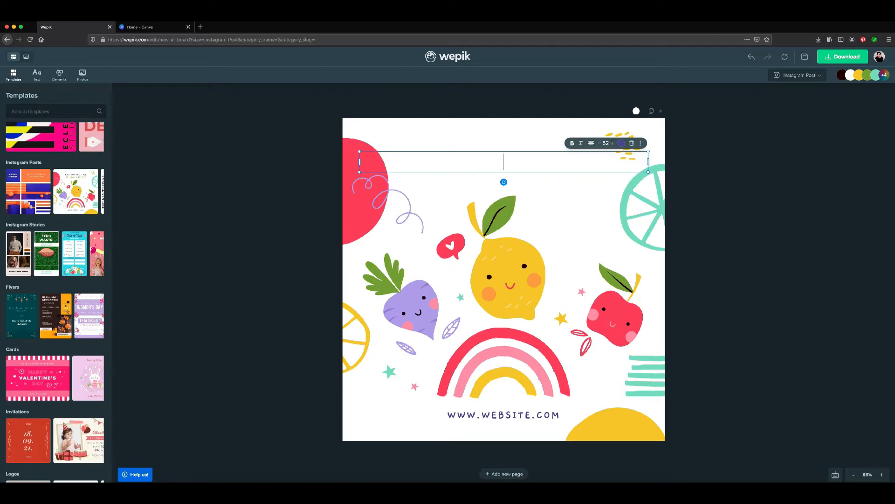
type("Buah buahan")
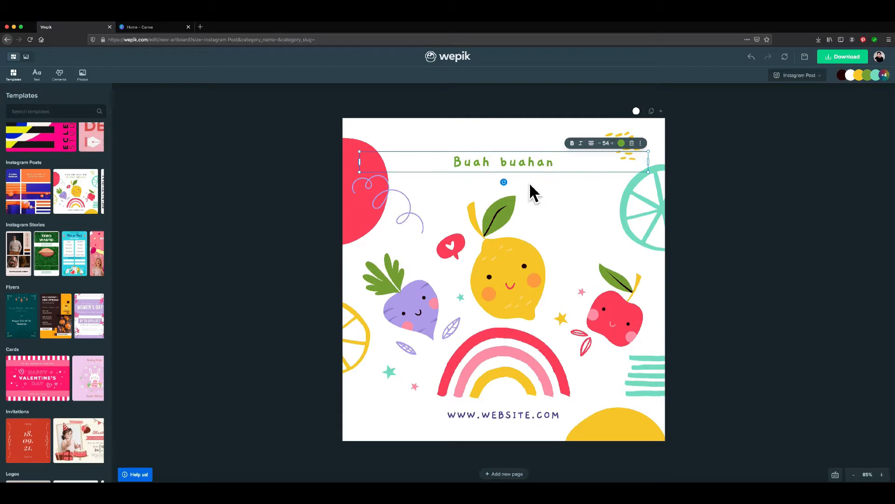
left_click(465, 100)
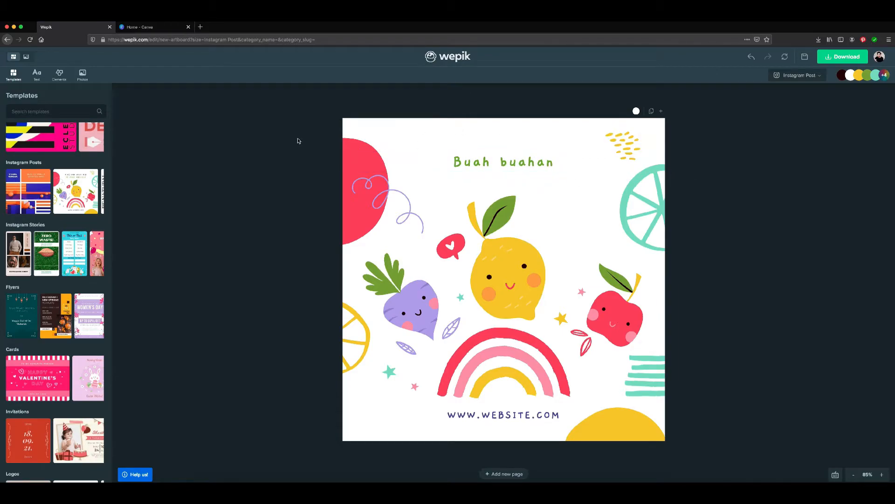
- Change the page's background colour to a strong red
left_click(591, 287)
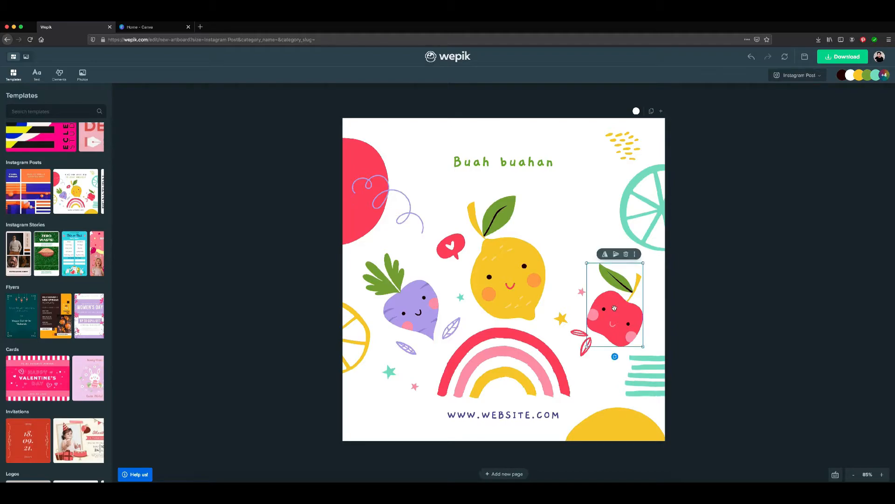
left_click(636, 111)
left_click_drag(674, 149, 683, 134)
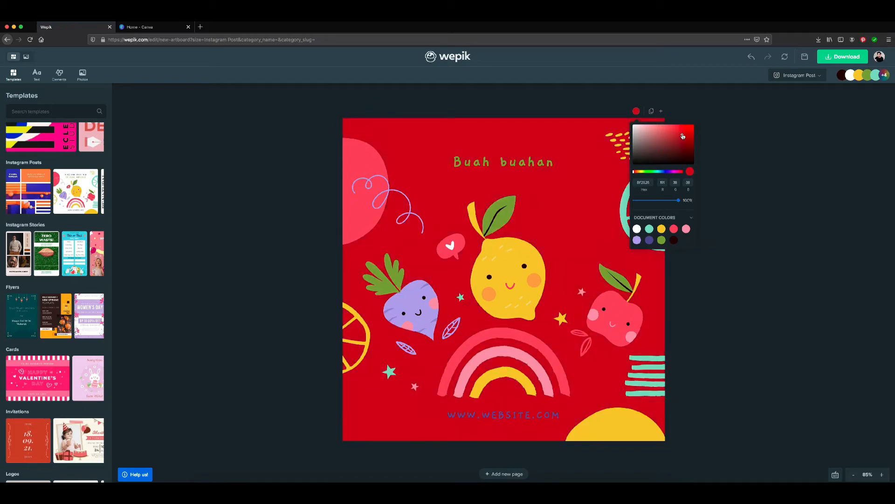
left_click(778, 146)
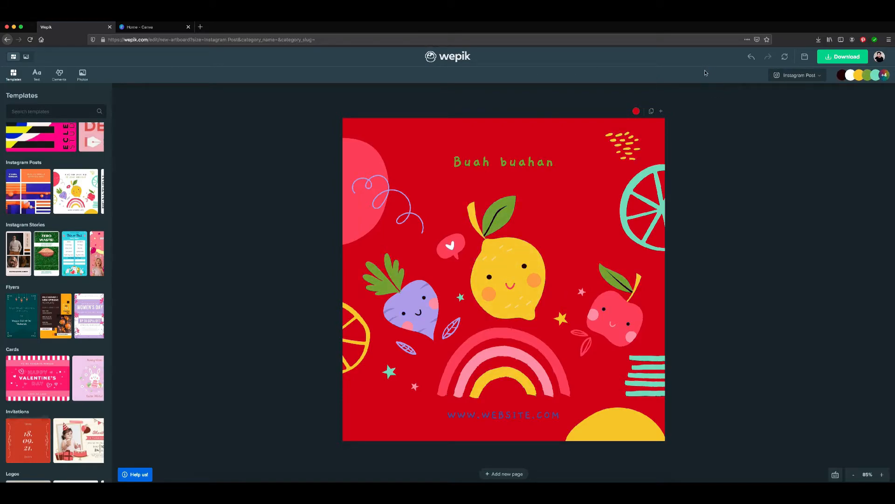
- Resize the design to Instagram Stories, moving the heading, lemon and pink circle higher and the rainbow and website text lower
left_click(821, 77)
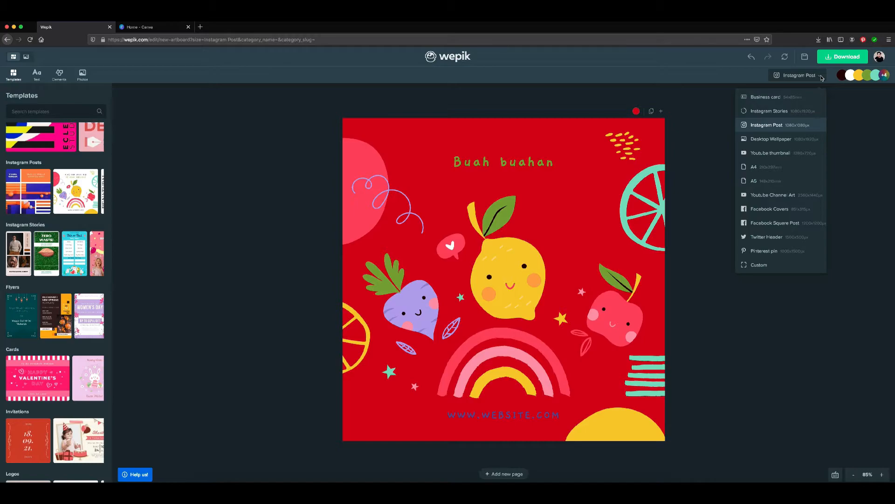
left_click(798, 111)
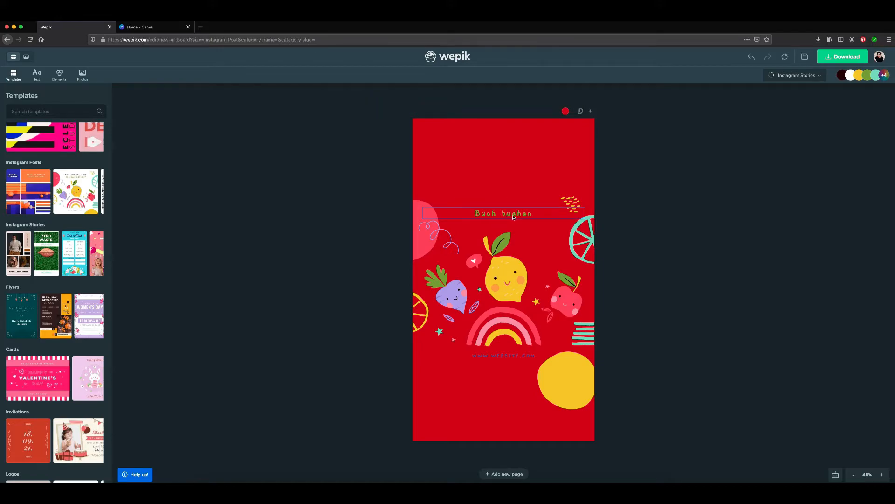
left_click_drag(503, 214, 515, 168)
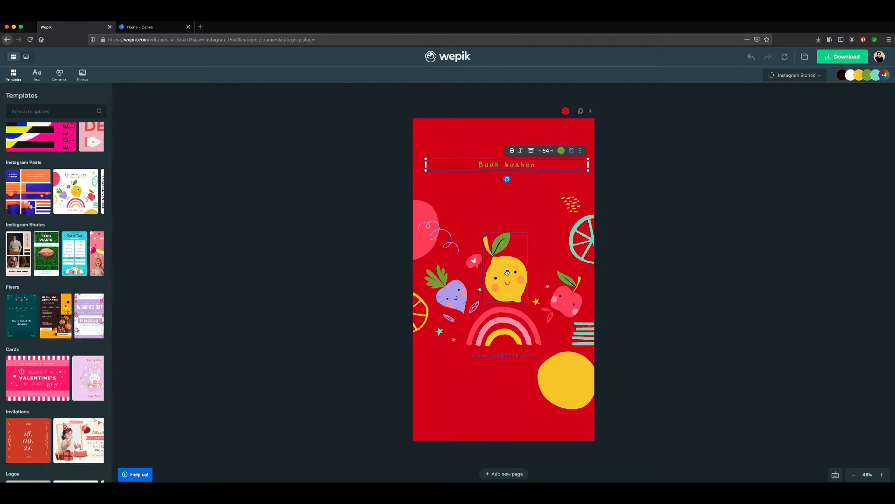
left_click_drag(508, 269, 506, 231)
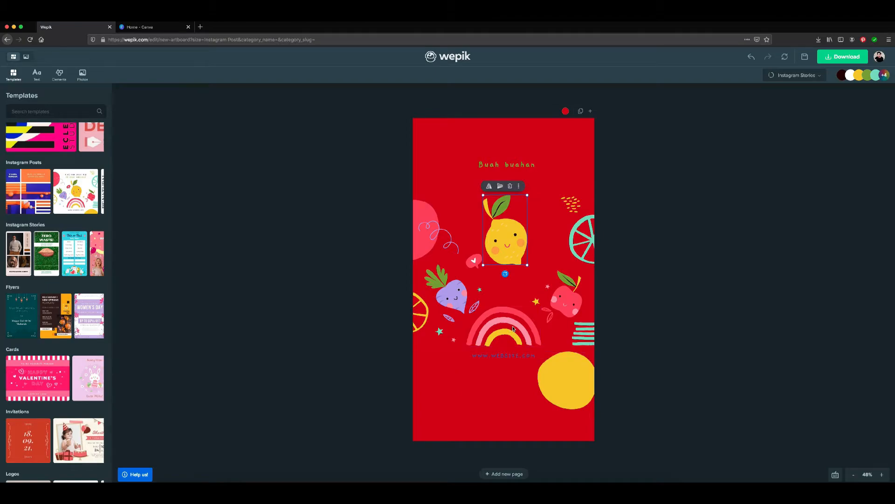
left_click_drag(508, 336, 510, 400)
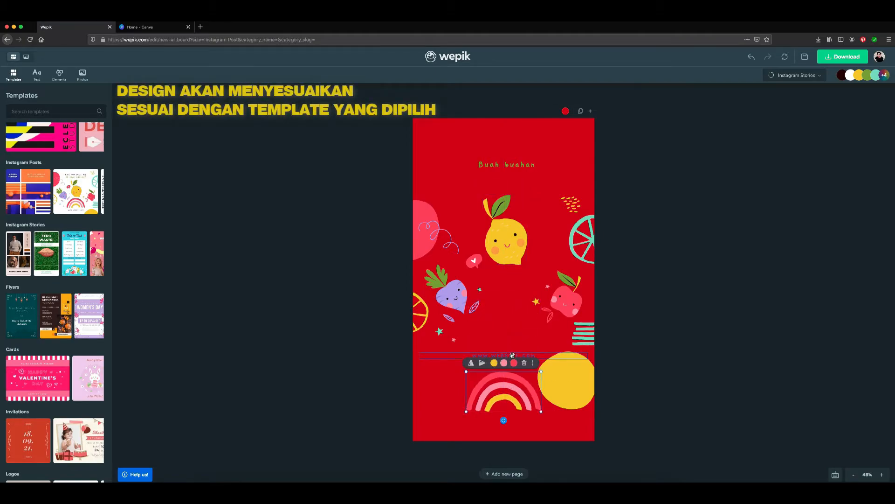
left_click_drag(512, 354, 515, 425)
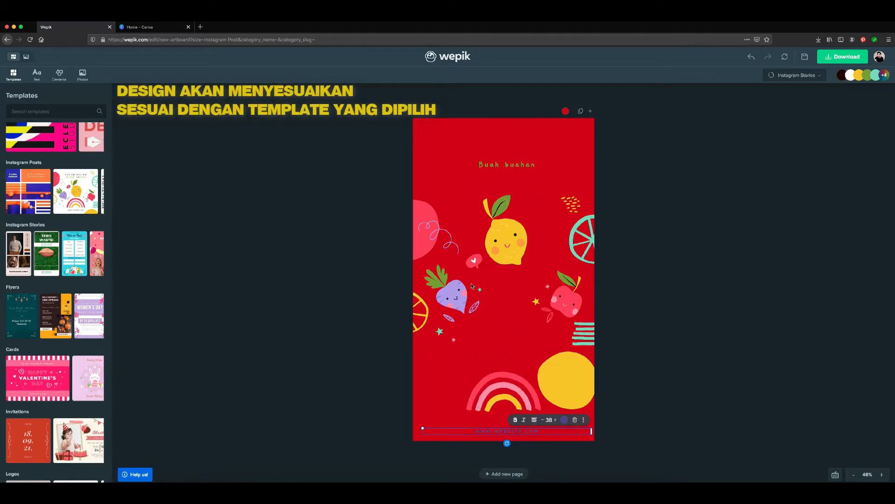
left_click_drag(429, 208, 428, 166)
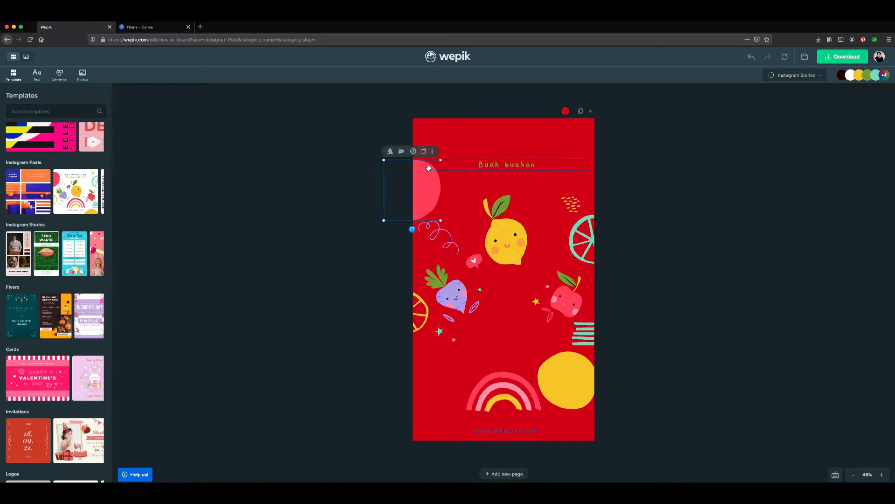
- Switch to Canva, create an Instagram Post design and try the "we belong together" template before applying the "It's Spring!" template
left_click(171, 28)
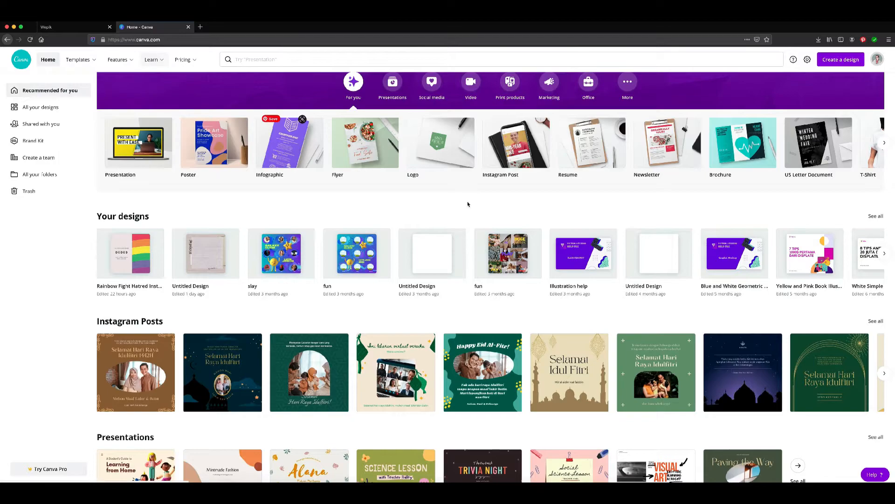
left_click(497, 152)
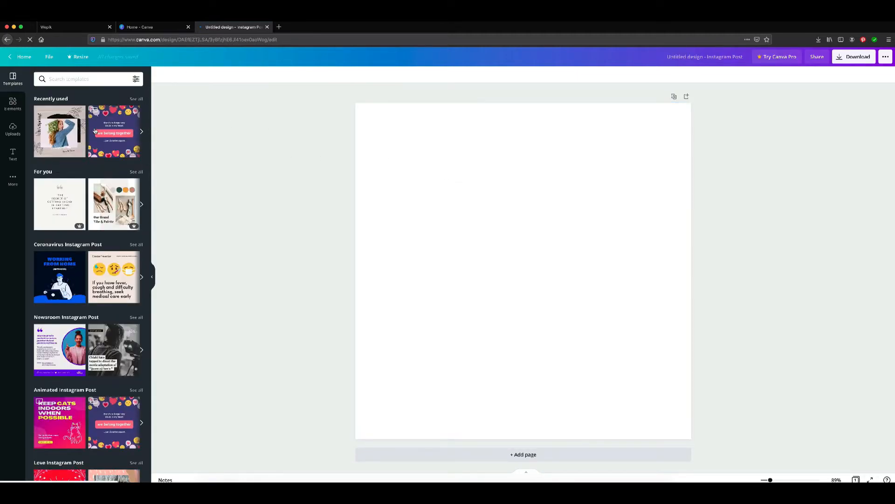
left_click_drag(113, 131, 434, 186)
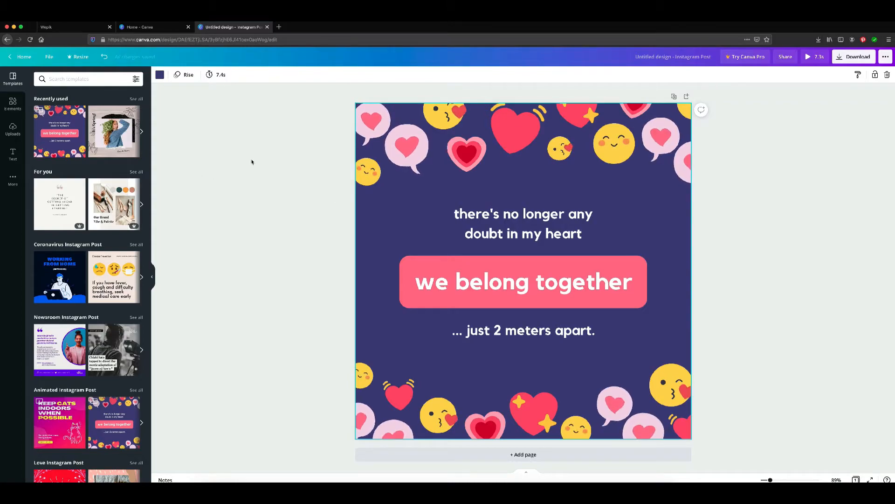
left_click(127, 125)
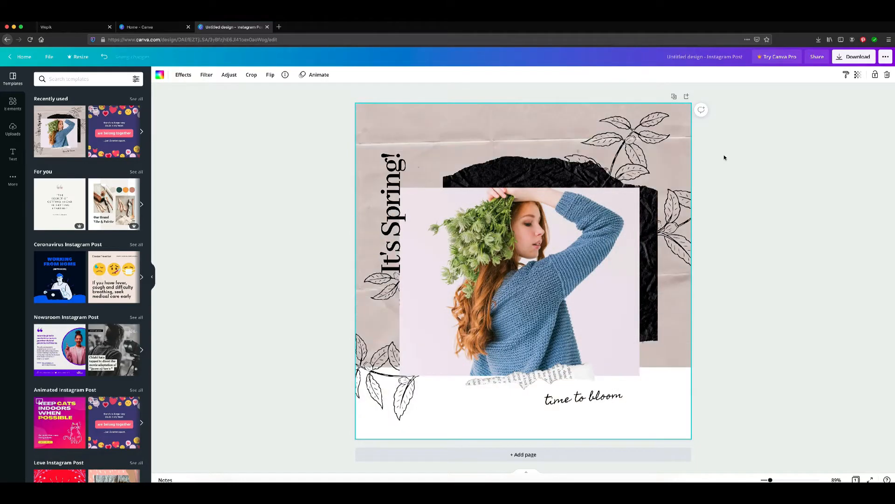
left_click(743, 159)
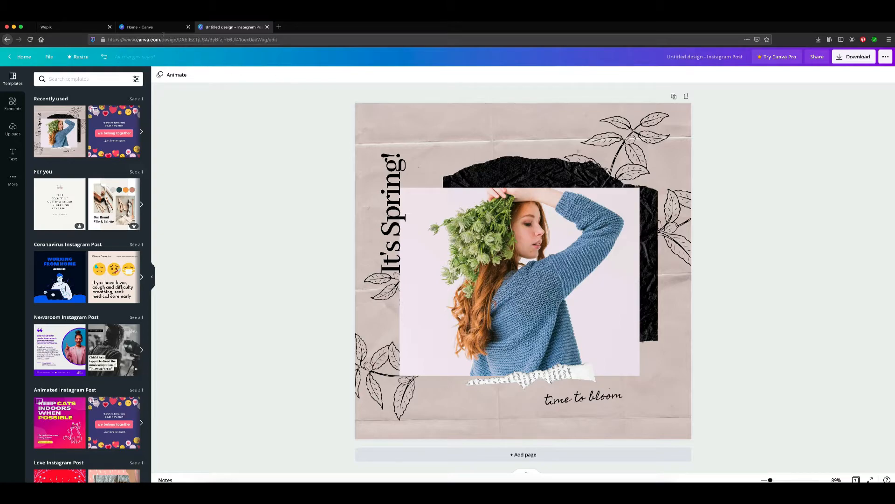
- Switch back to Wepik and move the pink circle fully onto the page, beside the "Buah buahan" heading
left_click(75, 28)
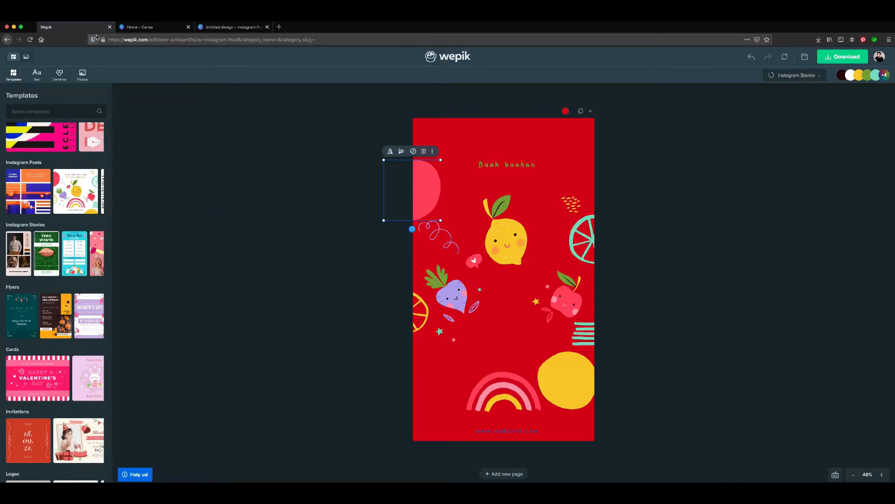
left_click_drag(434, 197, 467, 192)
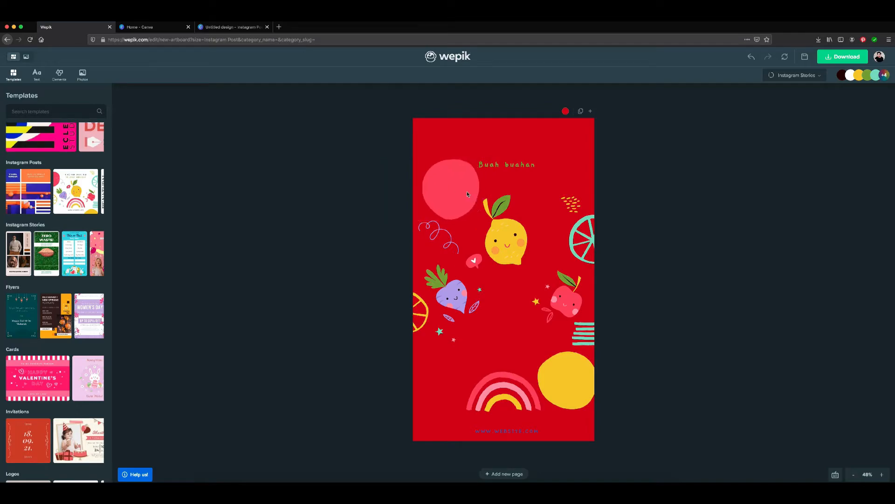
- Switch back to the "It's Spring!" design in Canva and check its Animate feature
left_click(252, 27)
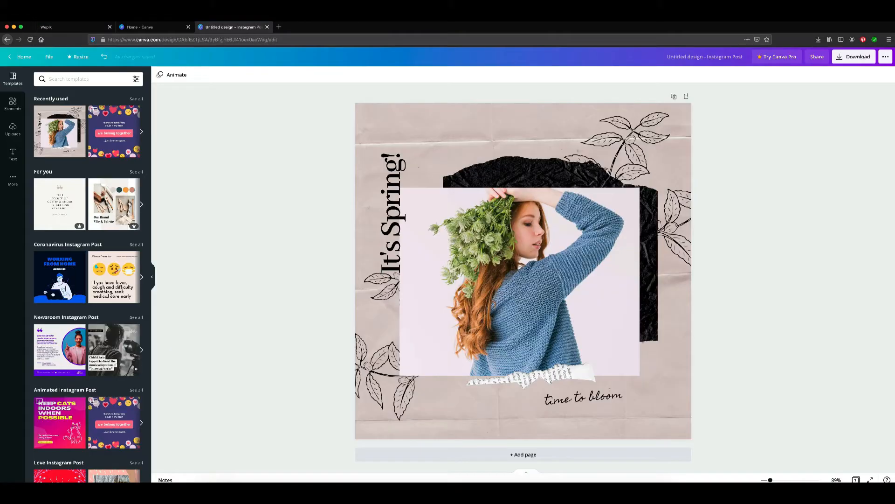
left_click(175, 75)
left_click(174, 76)
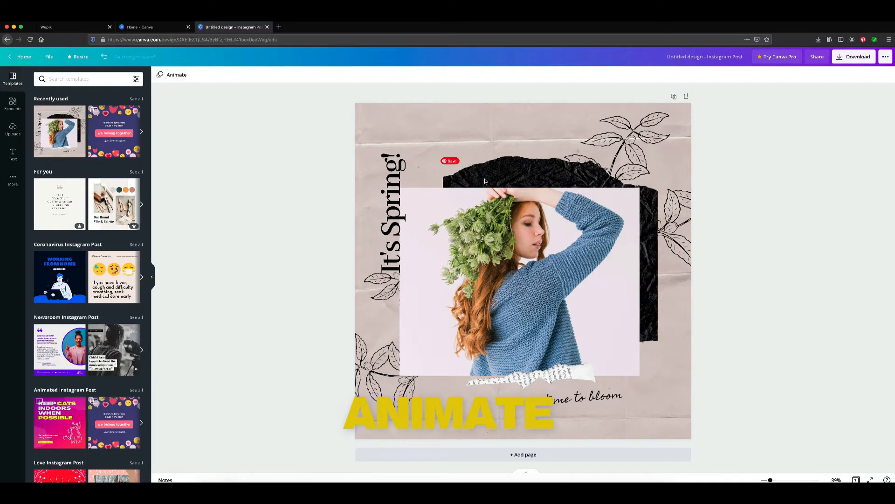
- Move the "It's Spring!" text a little to the left and the photo of the woman slightly higher
left_click(394, 173)
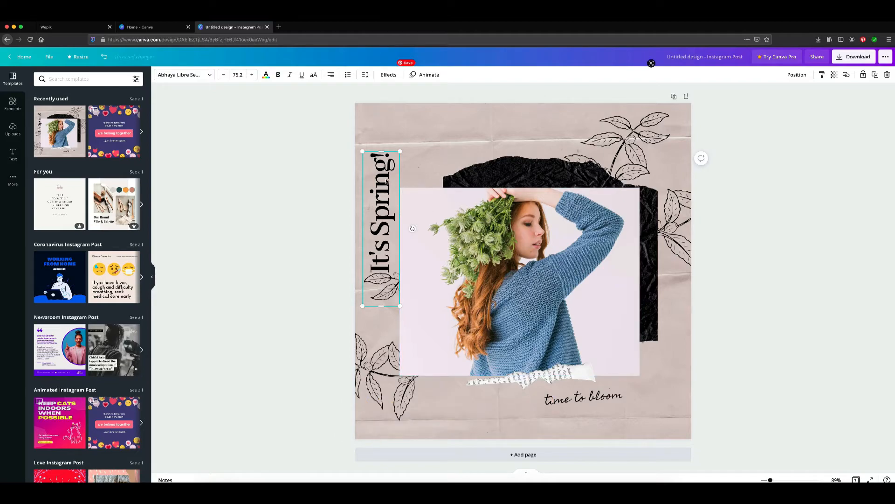
left_click(482, 238)
left_click_drag(473, 237, 474, 223)
- Preview the Breathe text animation on the "It's Spring!" text and apply the Pan animation to it
left_click(381, 208)
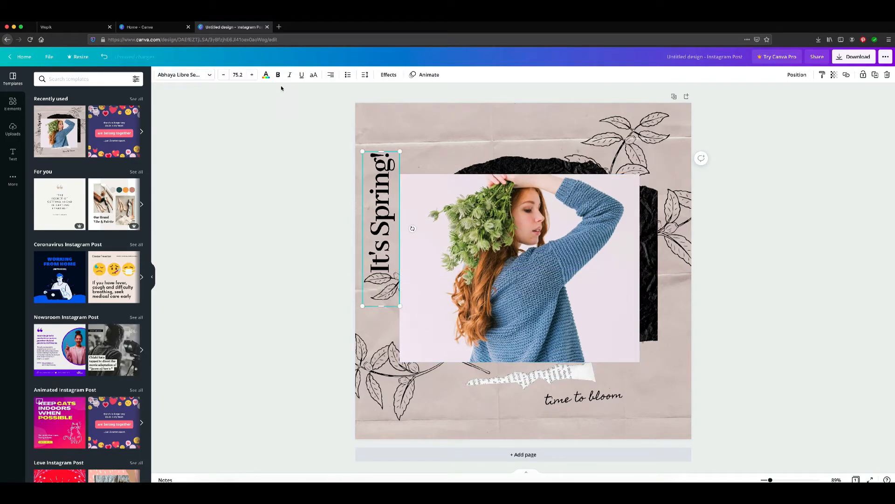
left_click(426, 75)
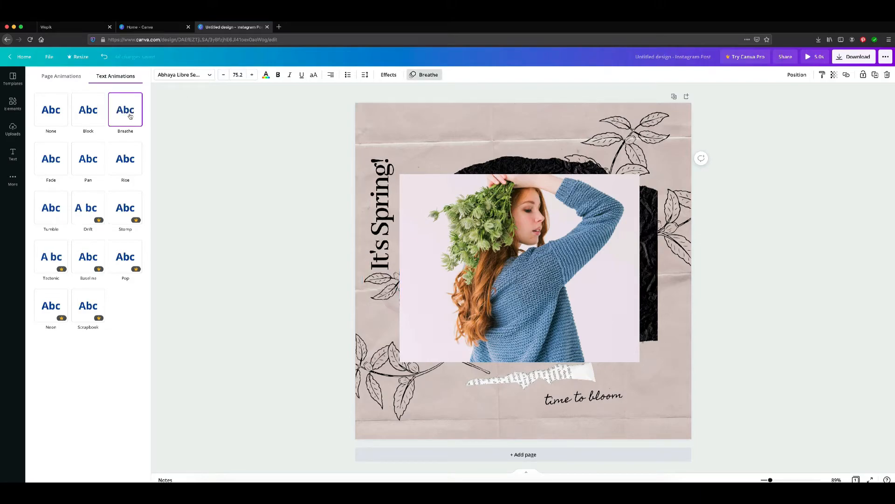
left_click(97, 118)
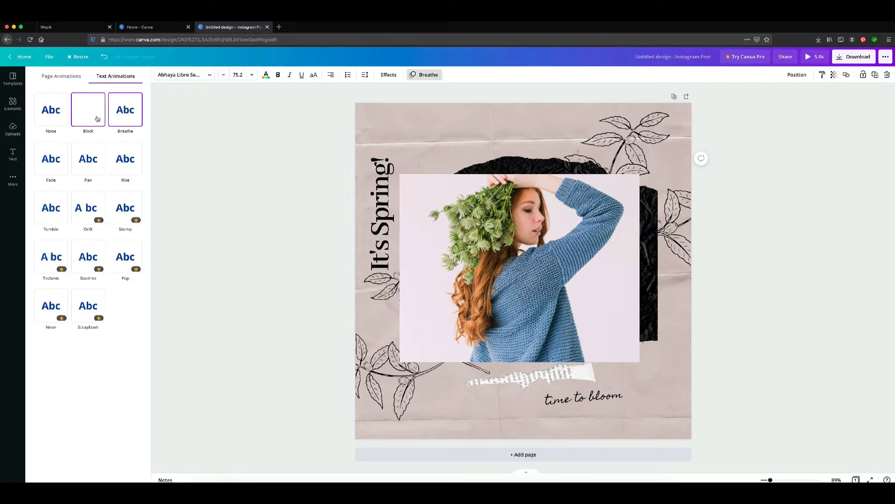
left_click(82, 161)
left_click(736, 220)
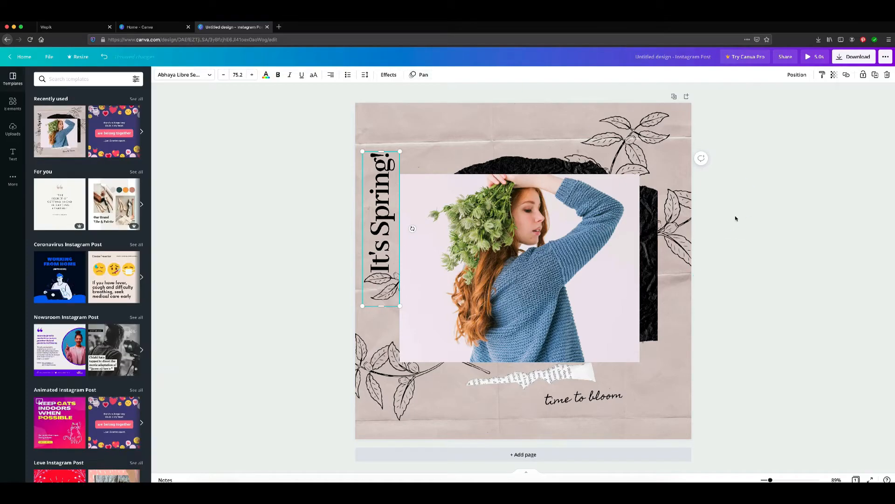
- Try to apply the premium quote template from the For you group and dismiss the upgrade offer
left_click(57, 205)
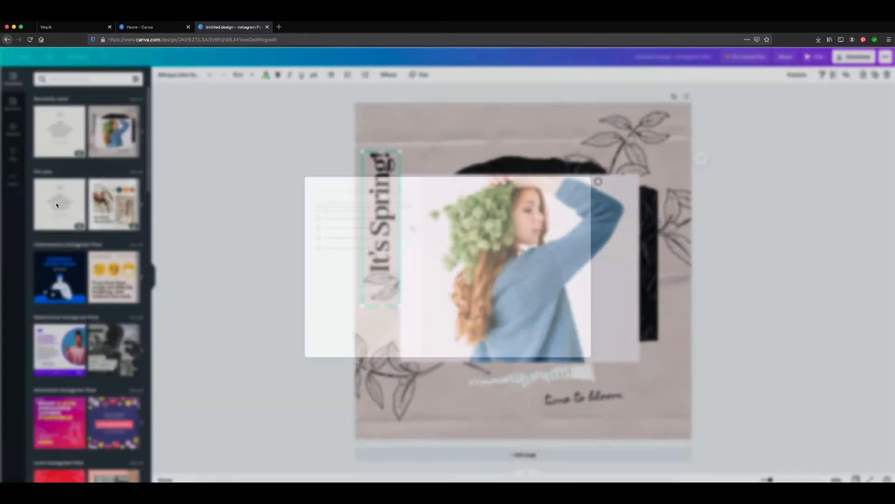
left_click(620, 170)
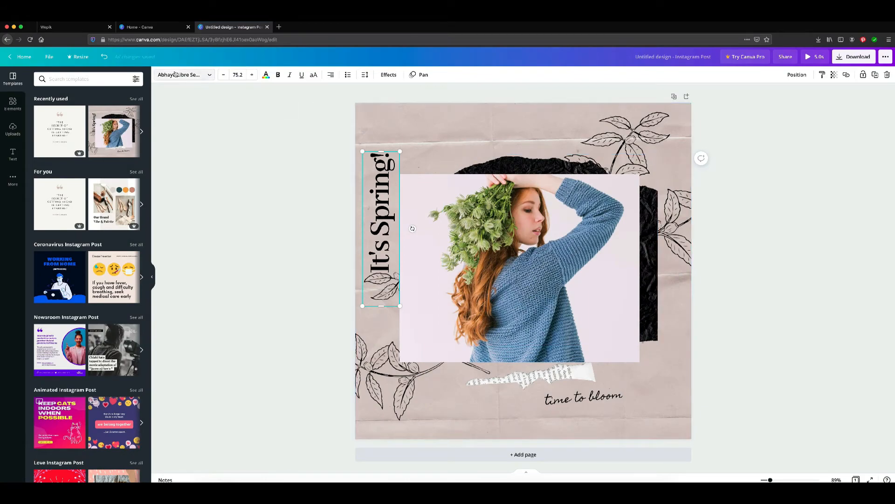
- Switch to Wepik and move the pink circle into the page's upper-left corner and the "Buah buahan" heading slightly lower
left_click(77, 28)
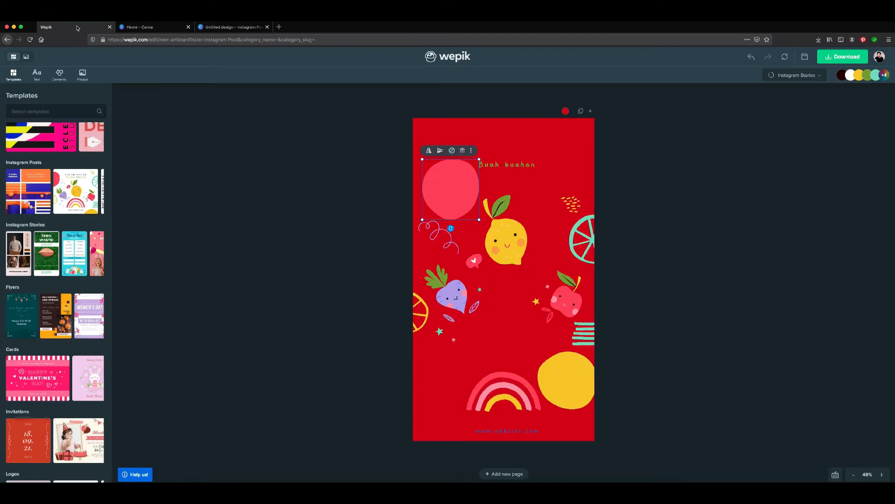
left_click_drag(462, 184, 516, 171)
left_click_drag(575, 143, 461, 130)
left_click(692, 188)
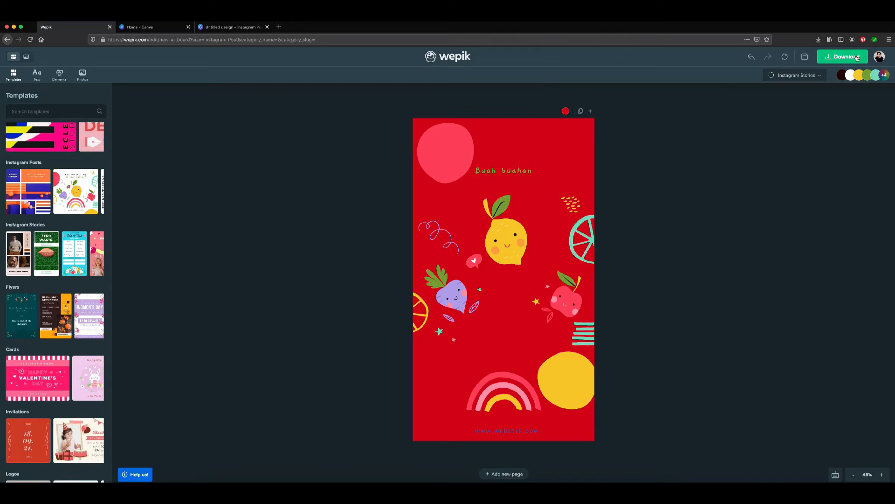
- Download the Instagram Stories design as a PDF and save the file
left_click(853, 59)
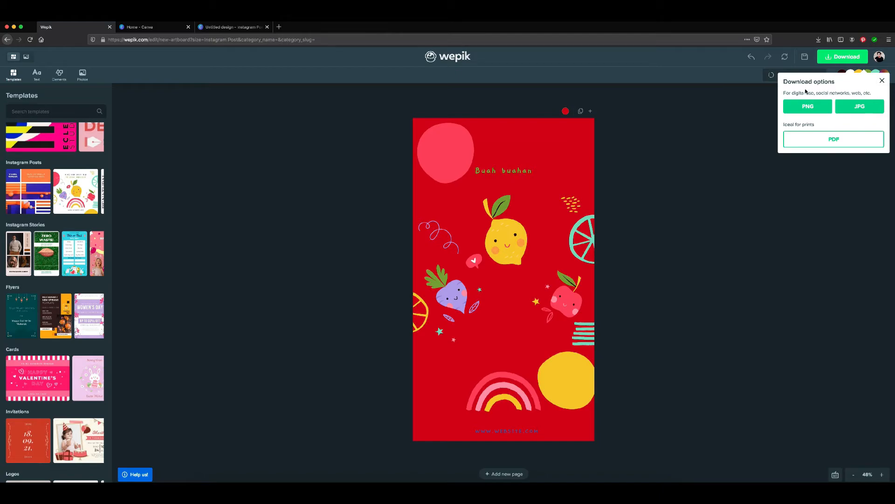
left_click(818, 139)
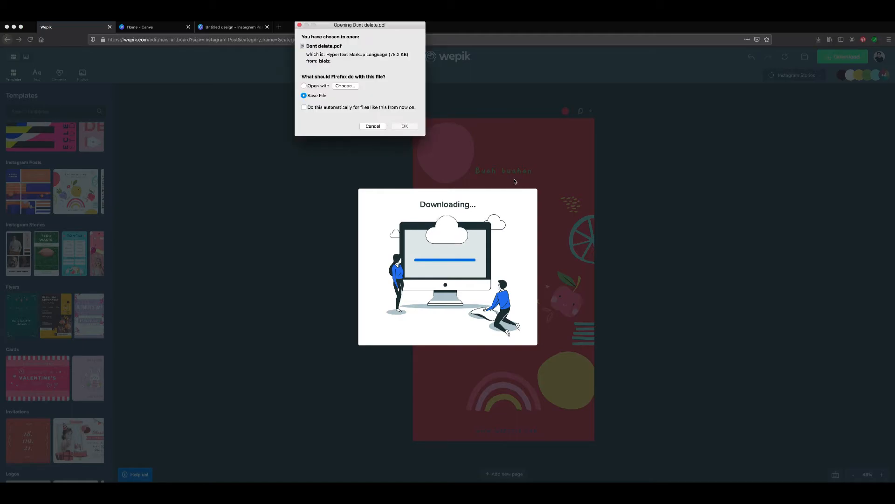
left_click(400, 127)
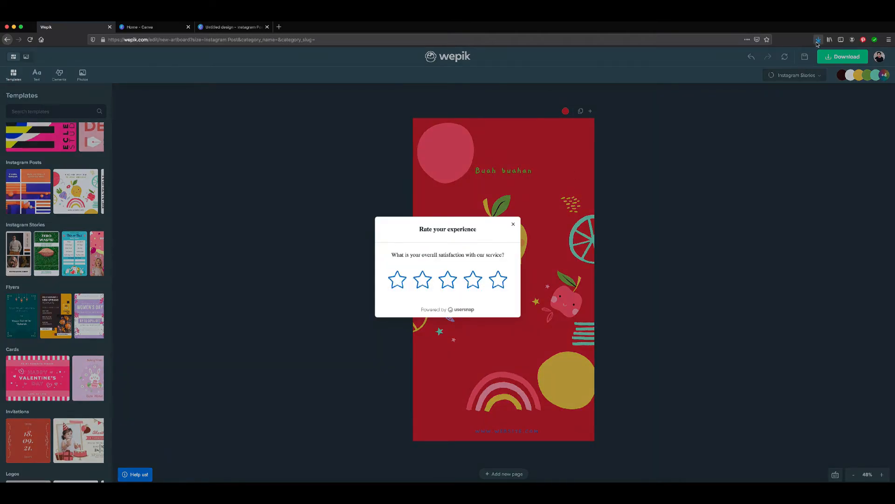
- Open the downloaded PDF and examine the whole page, closing both the file and the experience rating request
left_click(818, 40)
left_click(727, 57)
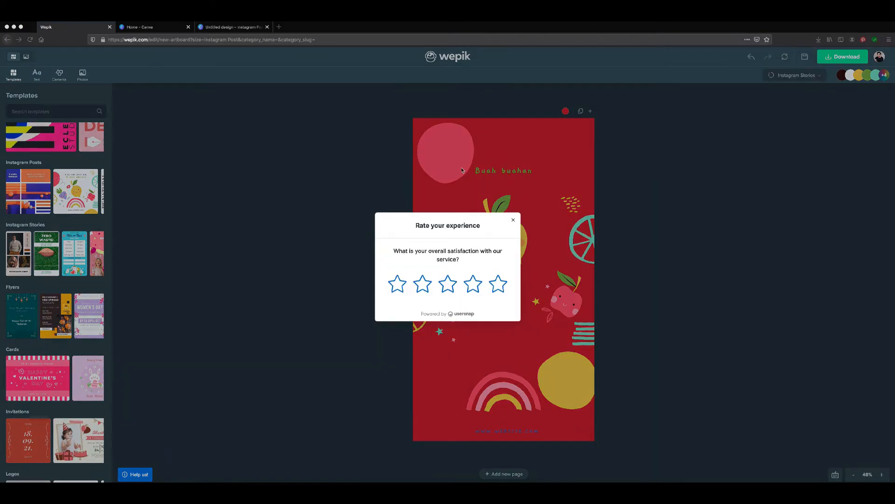
scroll(225, 169, "down", 10)
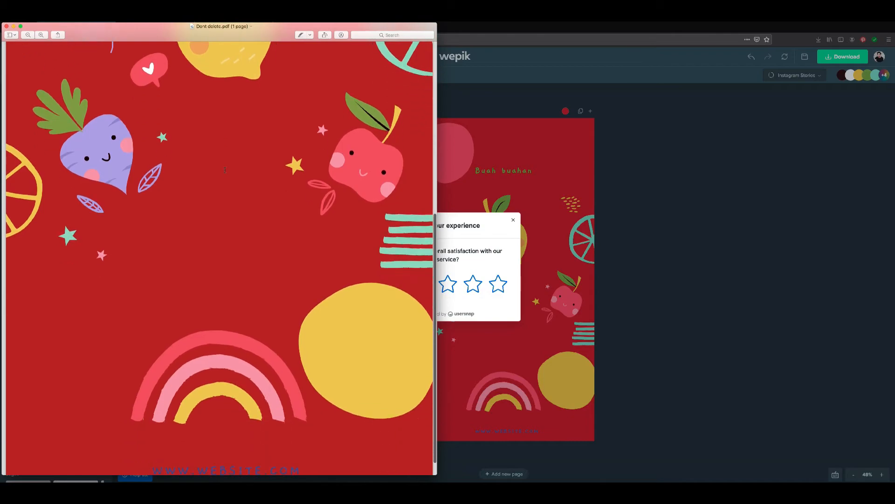
scroll(224, 169, "up", 10)
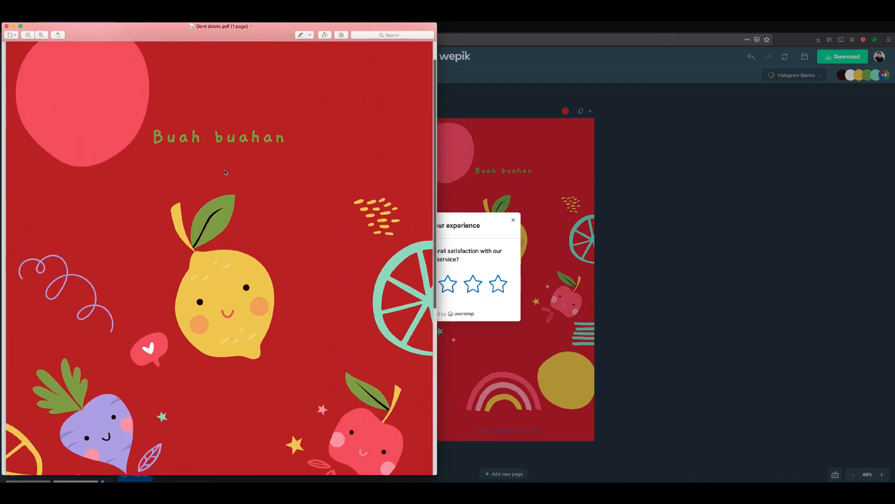
left_click(7, 27)
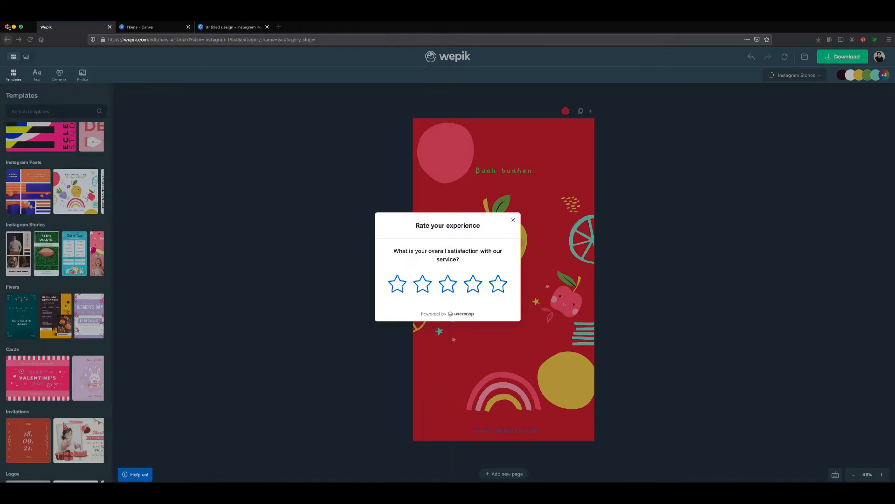
left_click(514, 220)
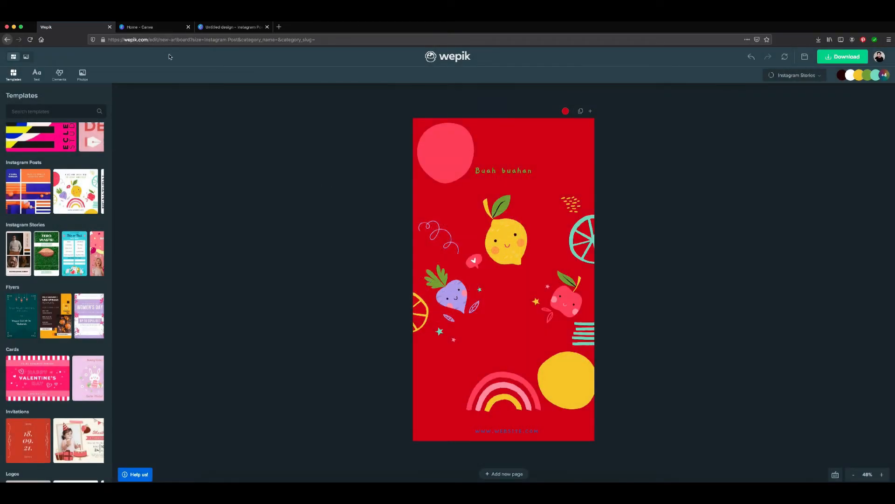
left_click(238, 29)
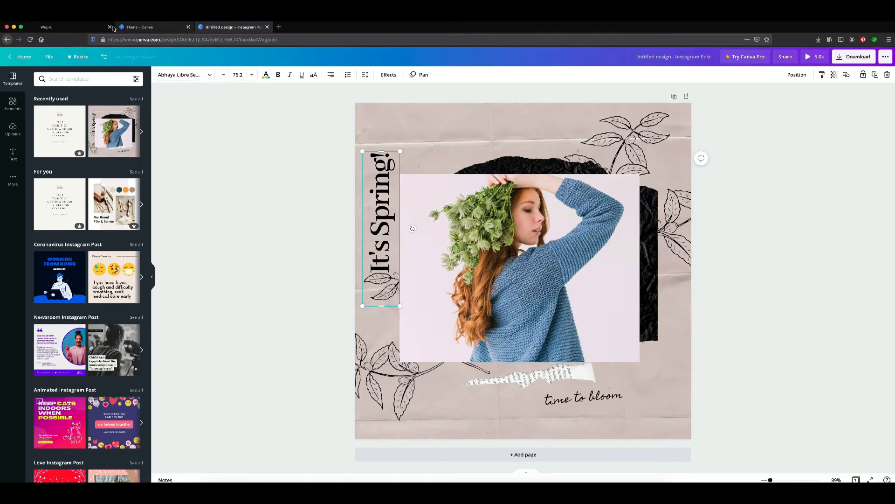
left_click(68, 29)
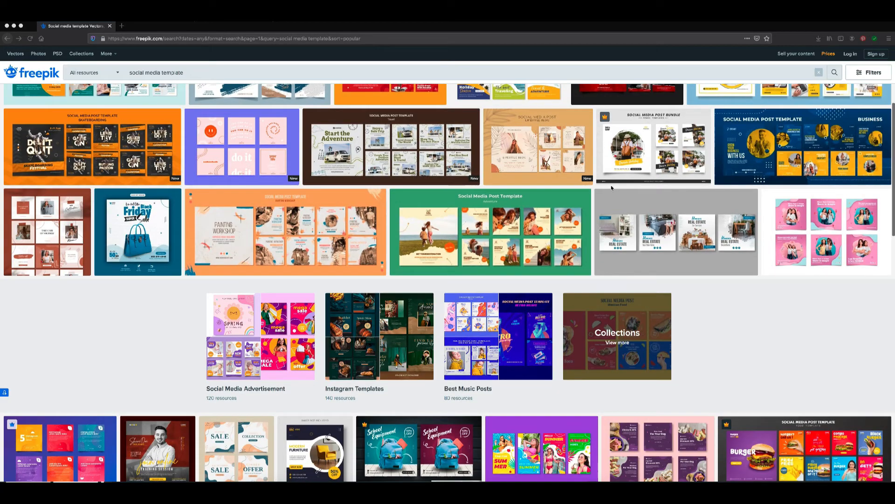
- Switch to Freepik and examine the "social media template" search results down to the end of the page
scroll(612, 188, "down", 5)
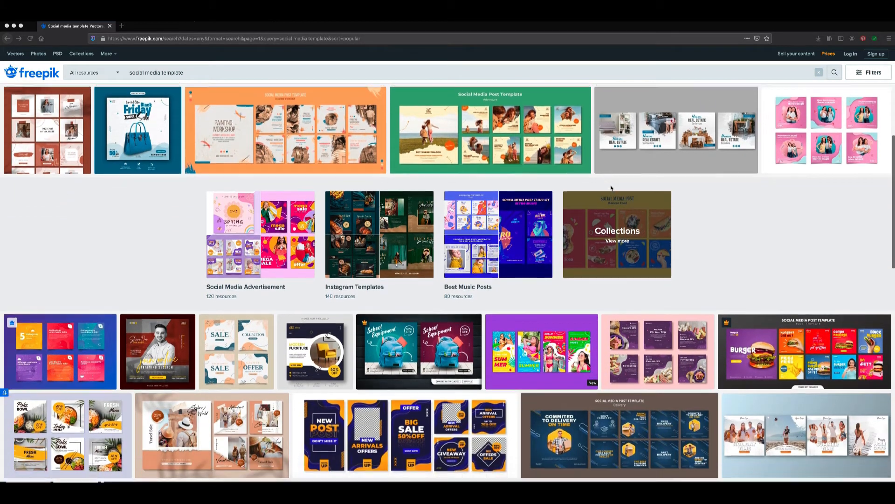
scroll(613, 188, "down", 5)
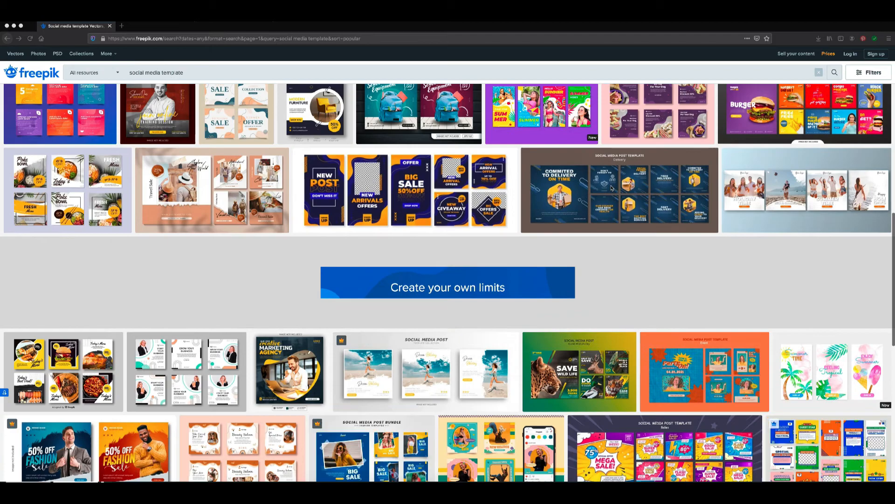
scroll(613, 188, "down", 6)
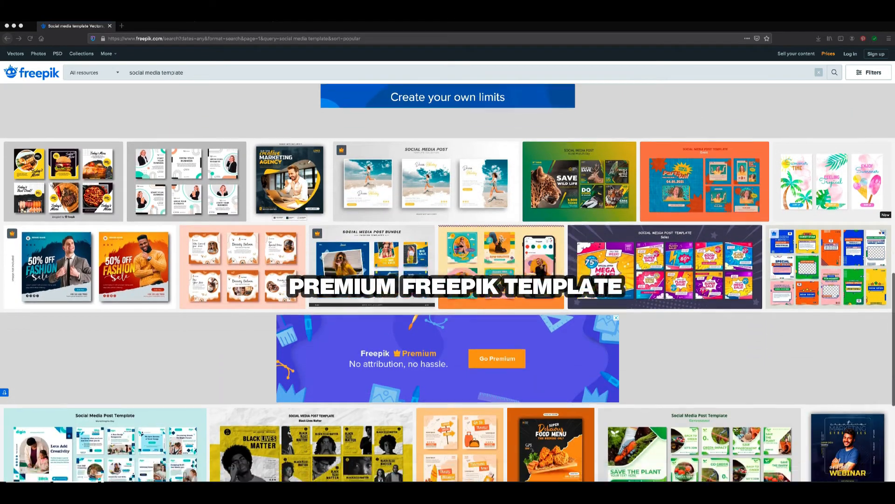
scroll(613, 188, "down", 2)
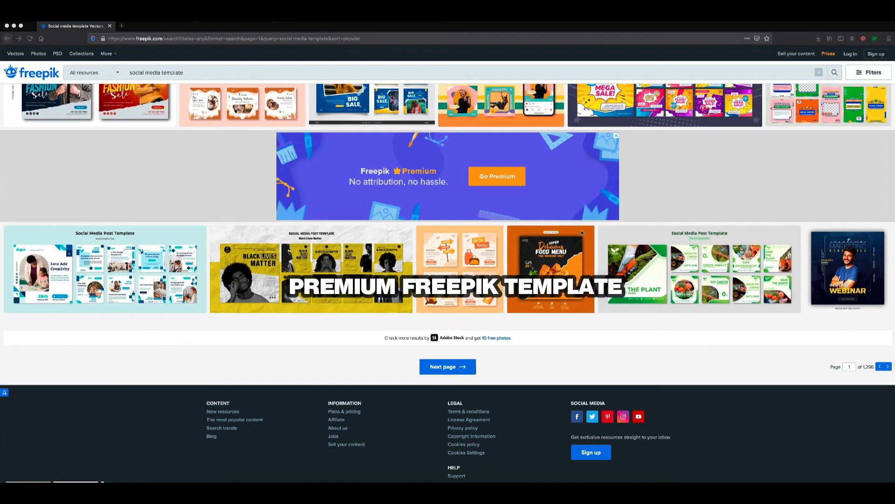
scroll(583, 233, "up", 15)
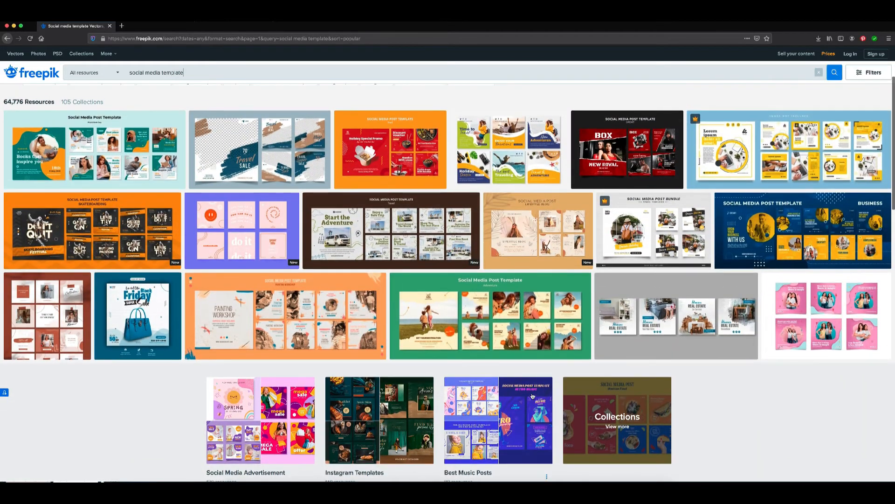
left_click(533, 396)
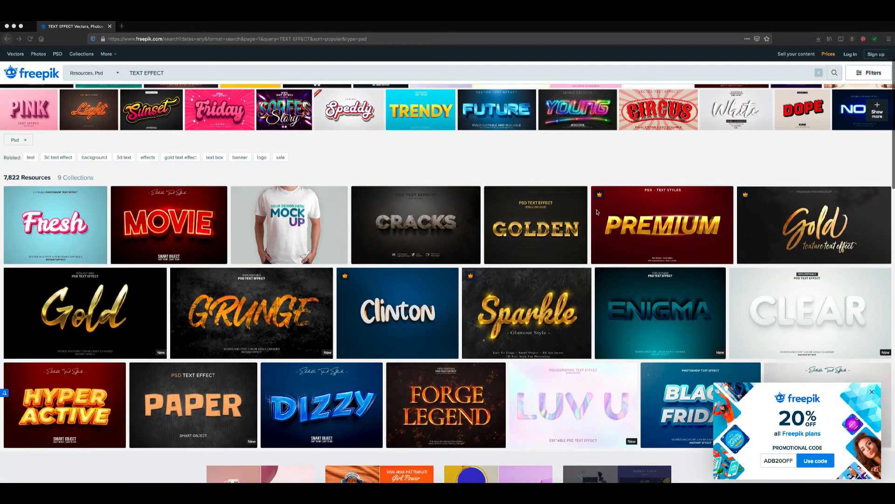
- Examine the "TEXT EFFECT" PSD results on Freepik and open the next page of results, closing the advert window
scroll(597, 212, "down", 5)
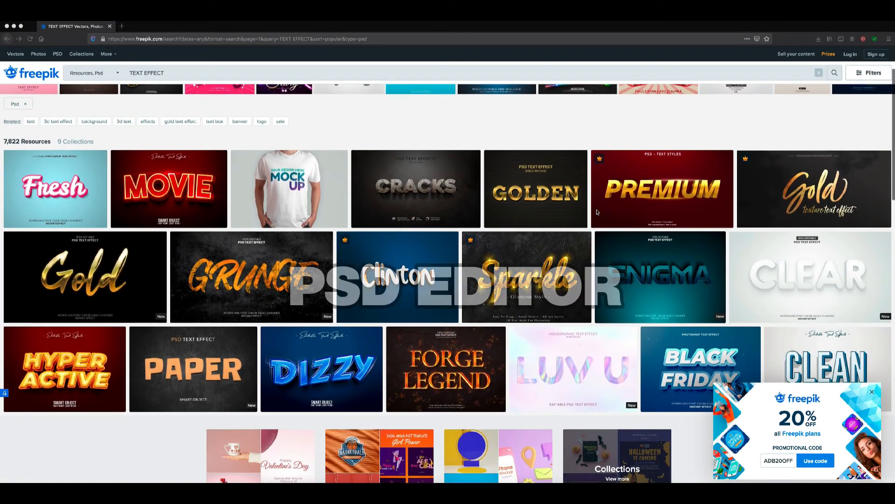
scroll(597, 212, "down", 2)
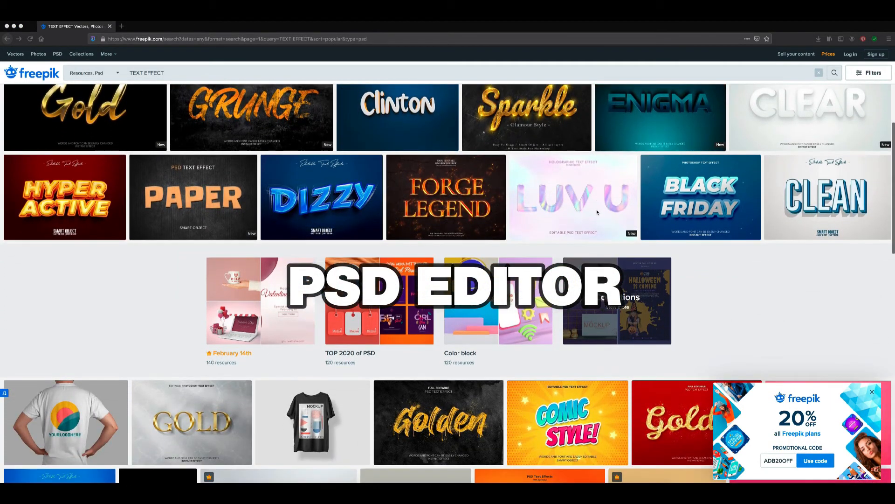
scroll(597, 212, "down", 1)
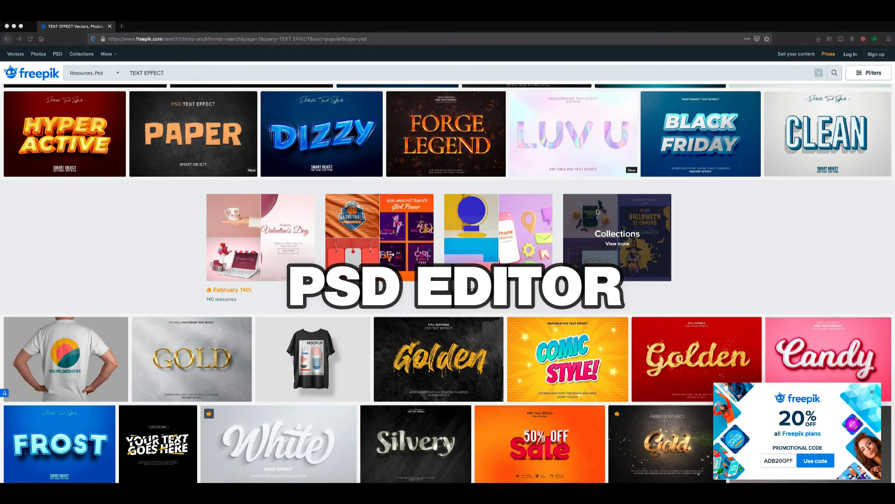
scroll(597, 212, "down", 1)
scroll(597, 212, "down", 1)
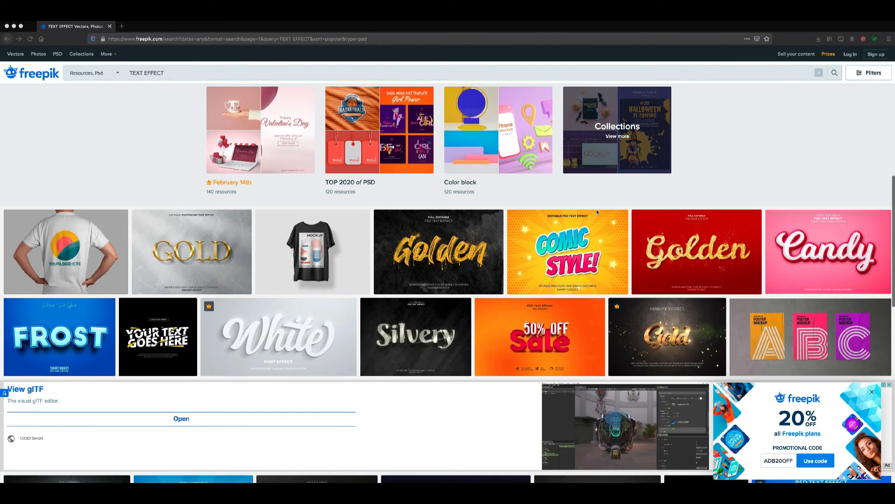
scroll(597, 212, "down", 2)
scroll(597, 212, "down", 1)
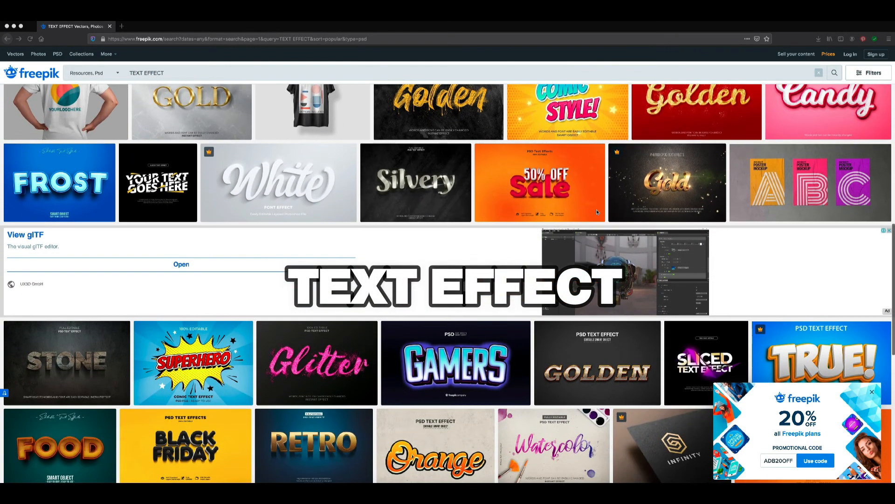
scroll(597, 212, "down", 1)
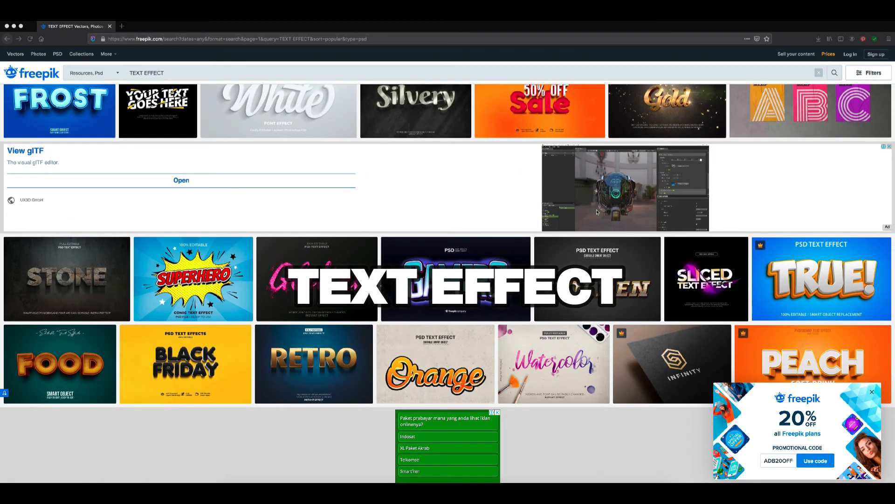
scroll(597, 212, "down", 1)
scroll(597, 212, "down", 2)
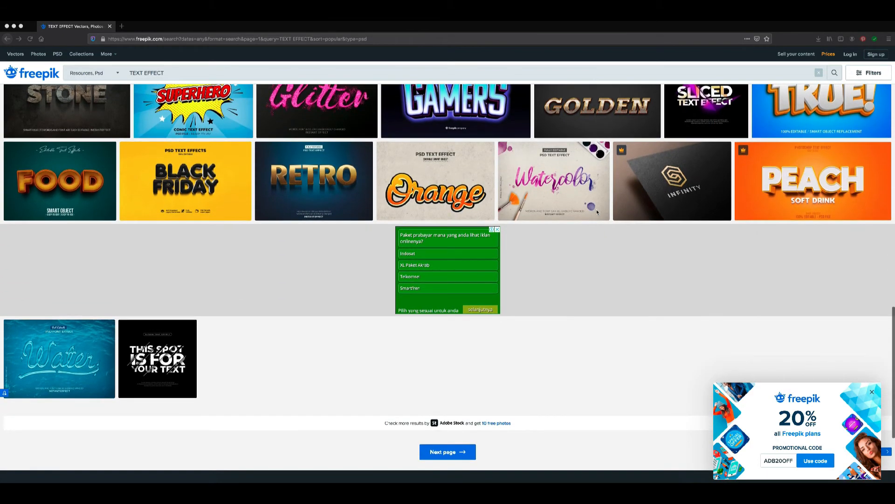
left_click(460, 452)
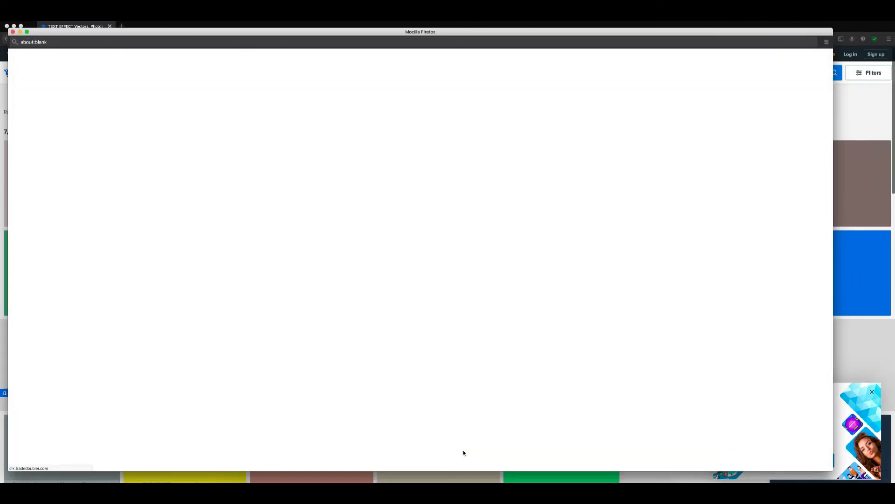
left_click(13, 32)
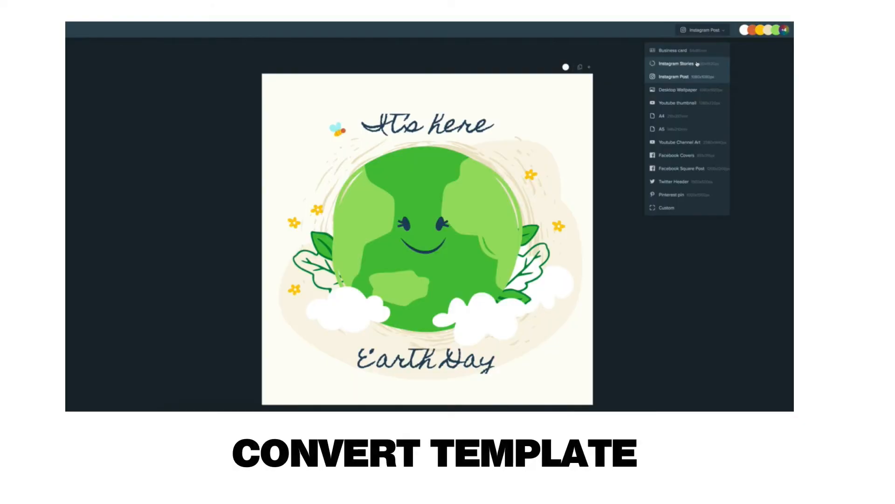
- Switch to the Earth Day design in Wepik and convert it to Instagram Stories and back to Instagram Post
left_click(697, 63)
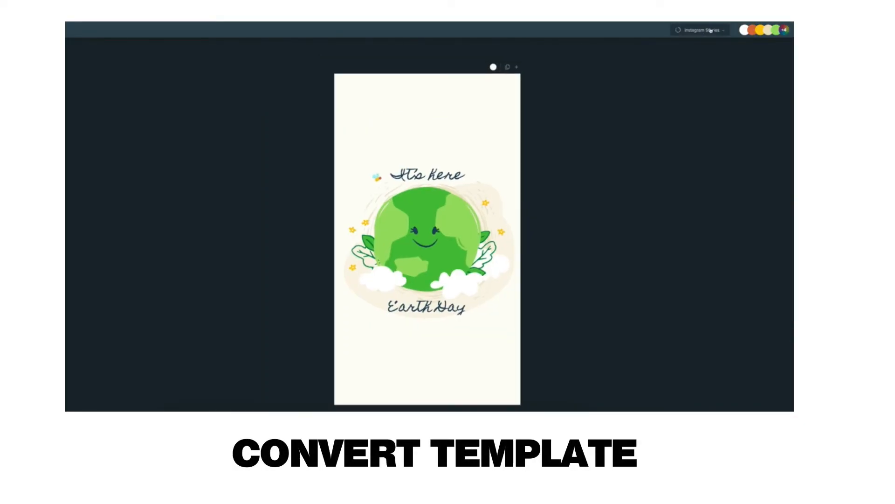
left_click(711, 30)
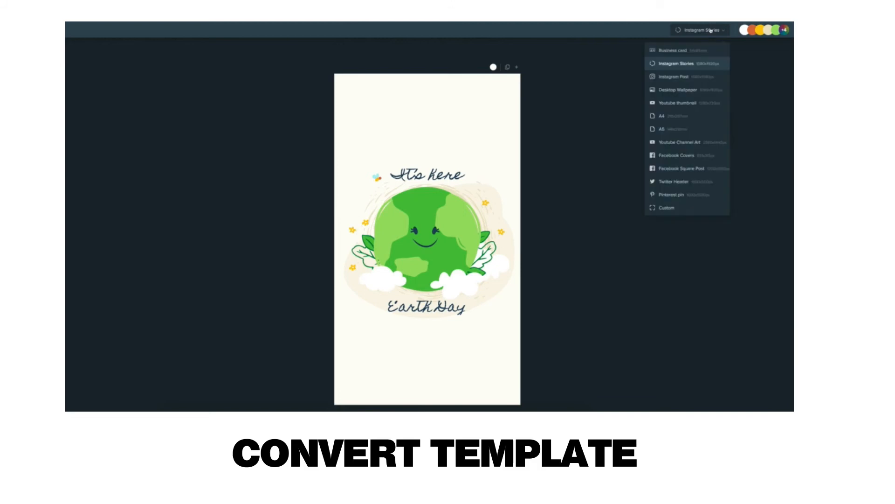
left_click(692, 76)
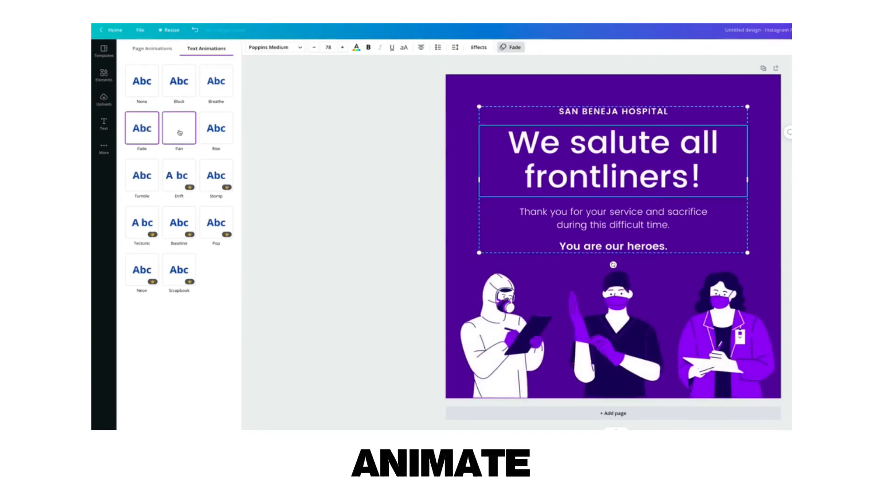
- Switch to the frontliners design in Canva and apply the Breathe text animation to the "We salute all frontliners!" heading
left_click(222, 83)
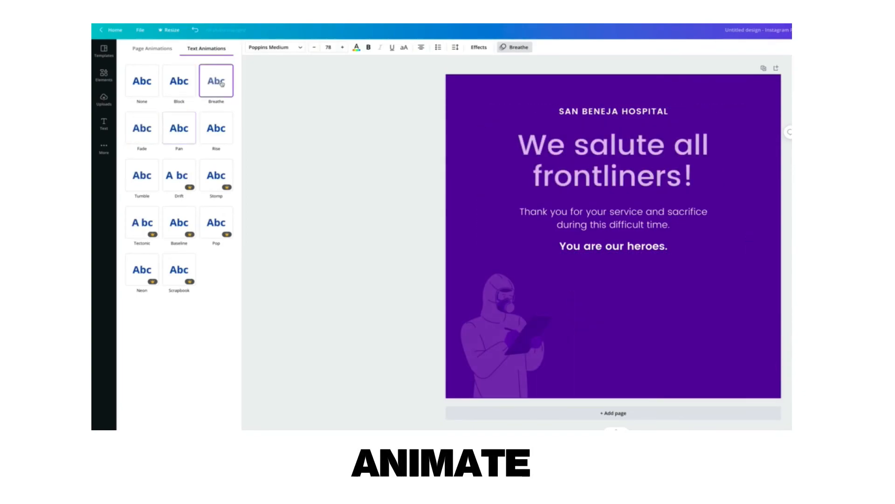